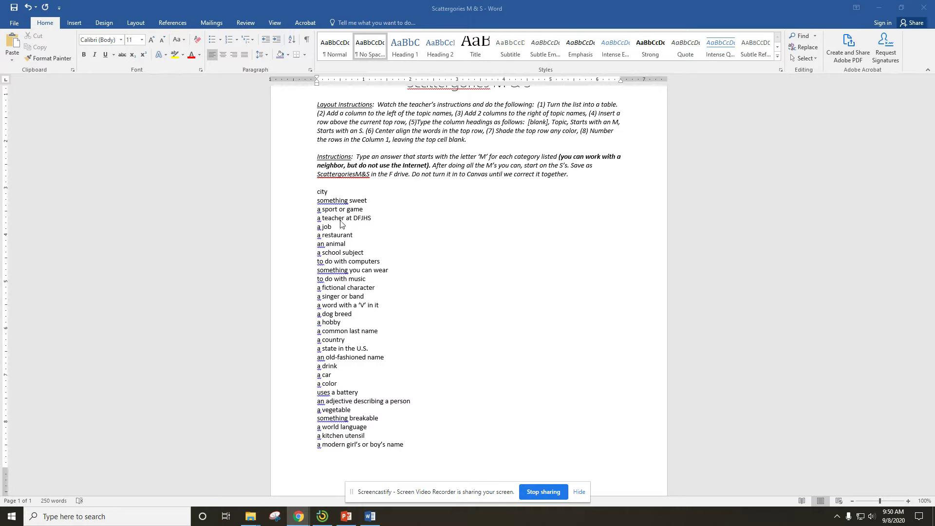
Convert the topic list, from "city" to "a modern girl's or boy's name", into a single-column table.
left_click(338, 192)
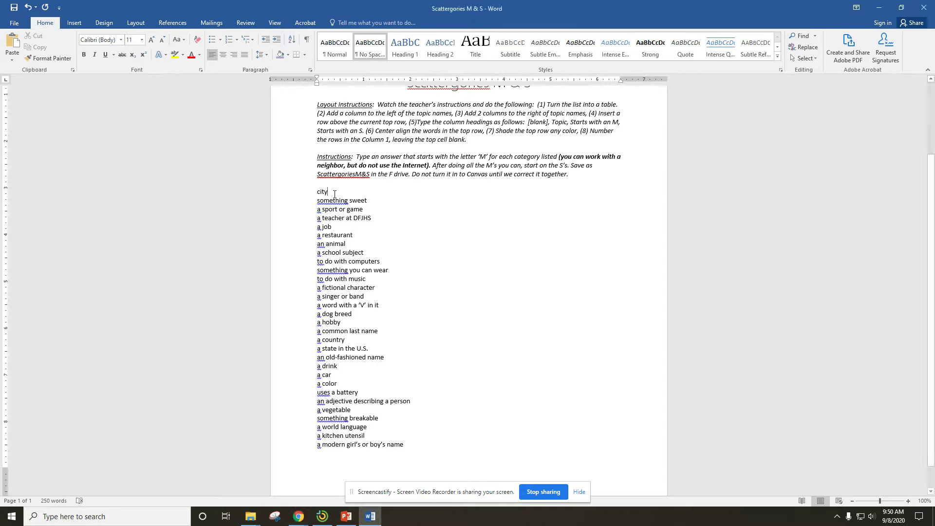
left_click_drag(317, 192, 403, 446)
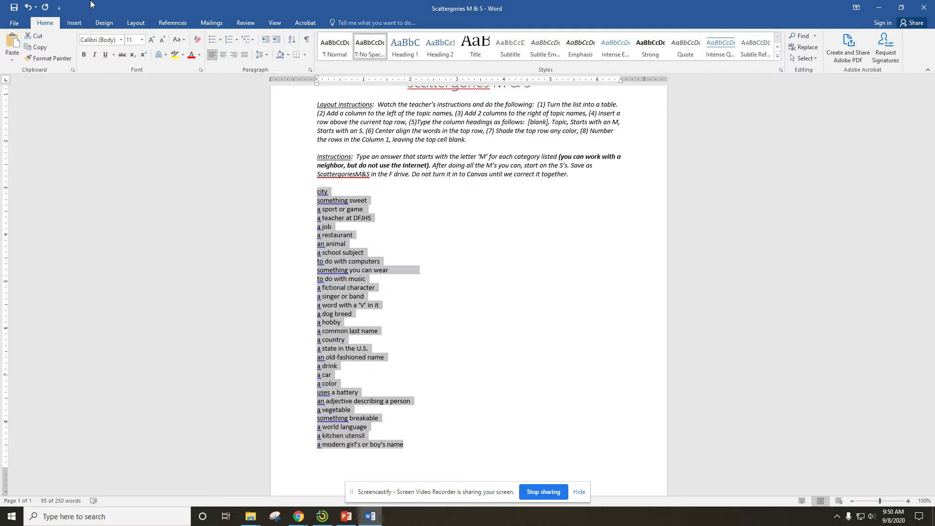
left_click(75, 24)
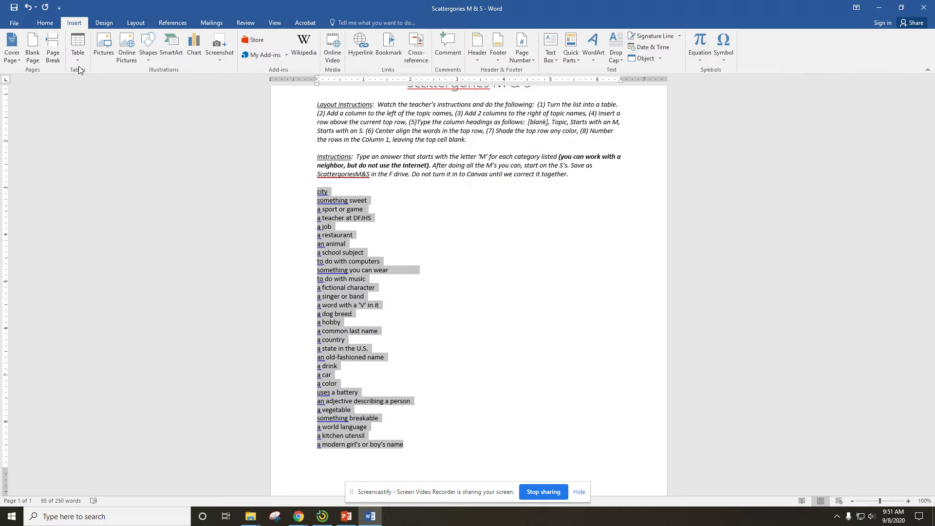
left_click(77, 44)
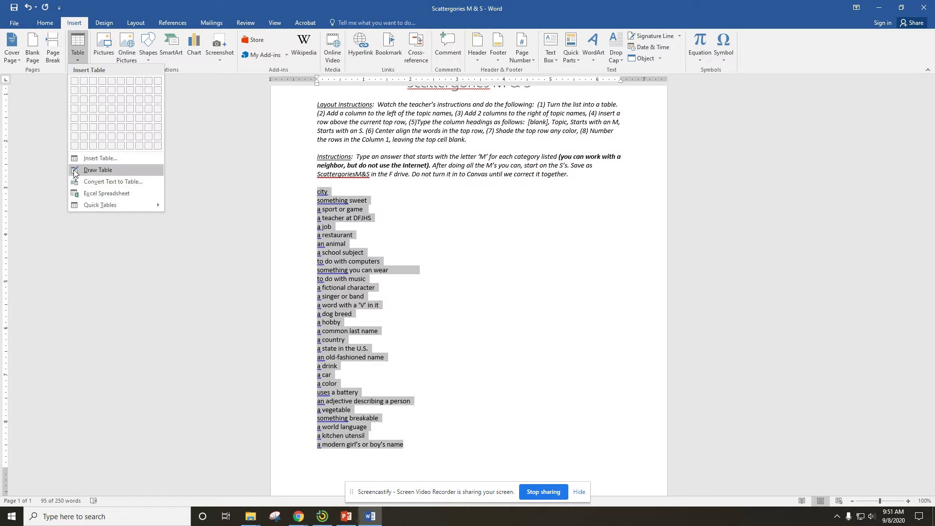
left_click(121, 158)
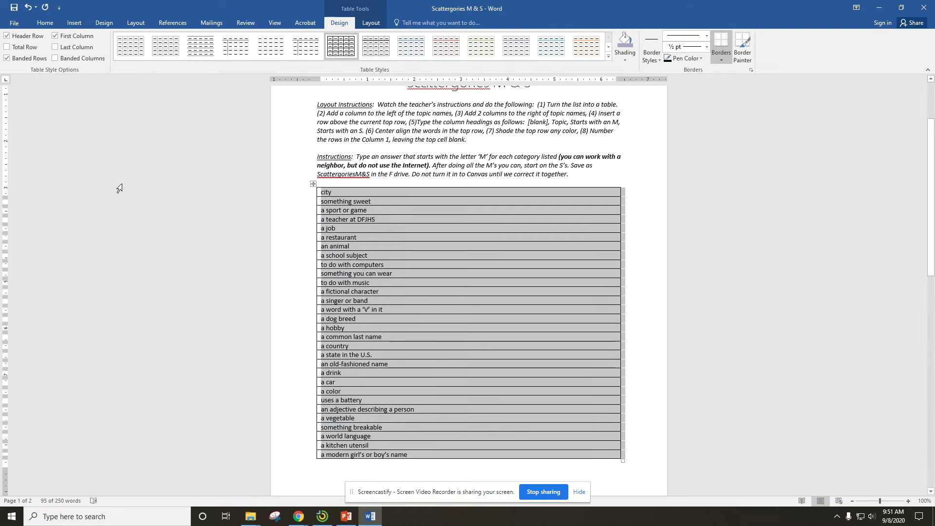
left_click(628, 257)
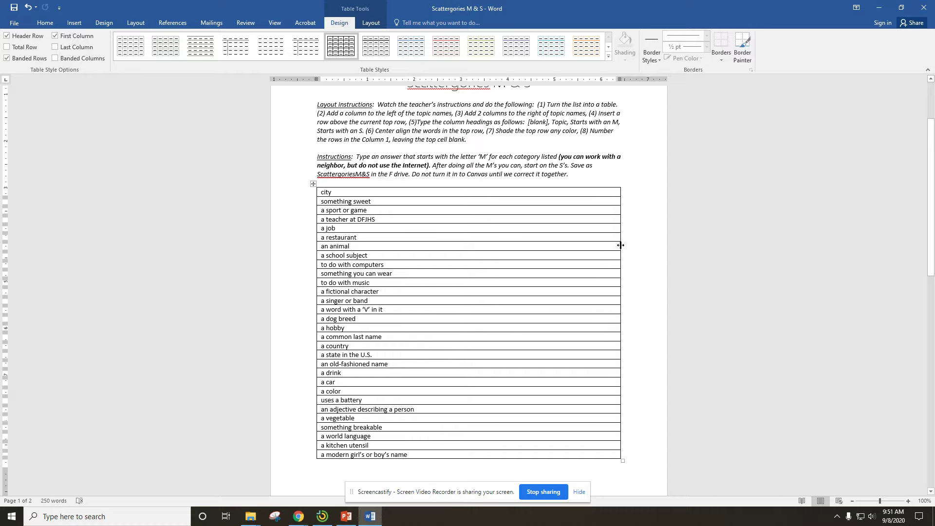
Narrow the table's only column to about 2.25 inches, just wide enough to keep each topic on one line.
left_click_drag(621, 274, 375, 272)
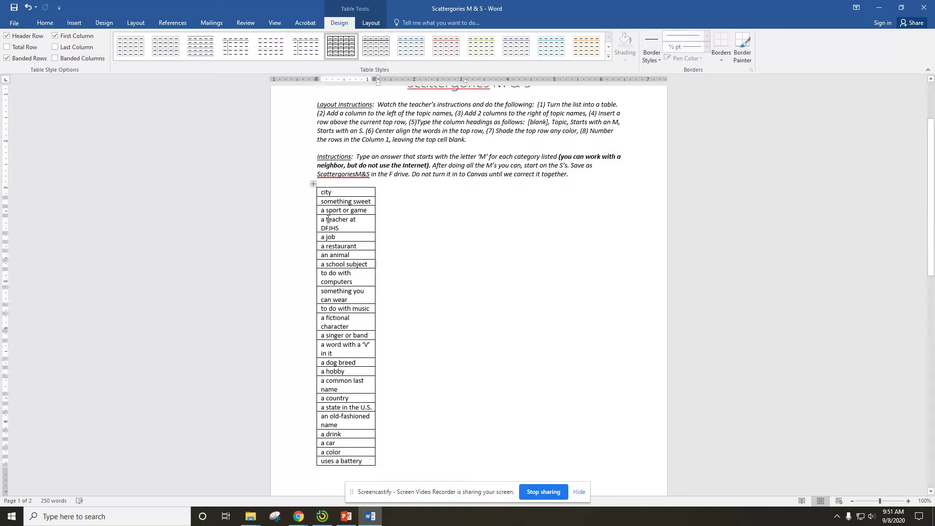
left_click_drag(376, 225, 422, 245)
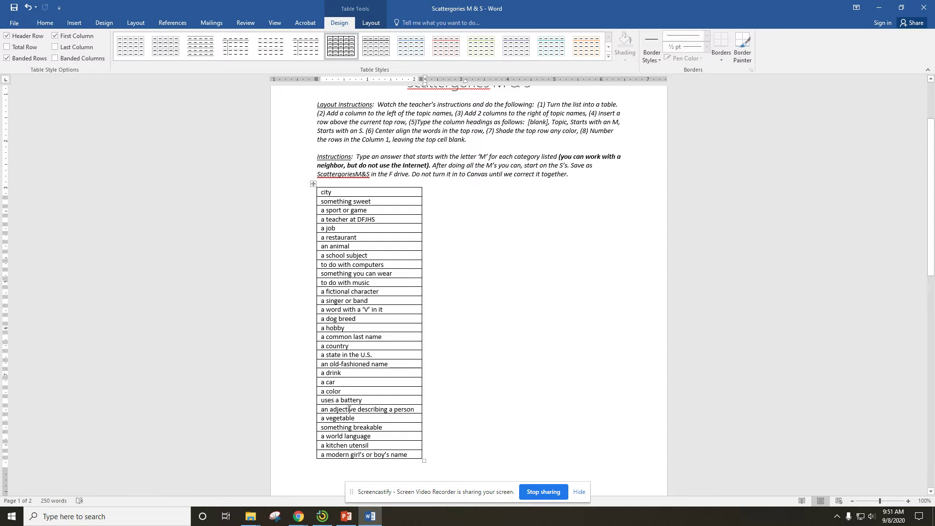
left_click(359, 255)
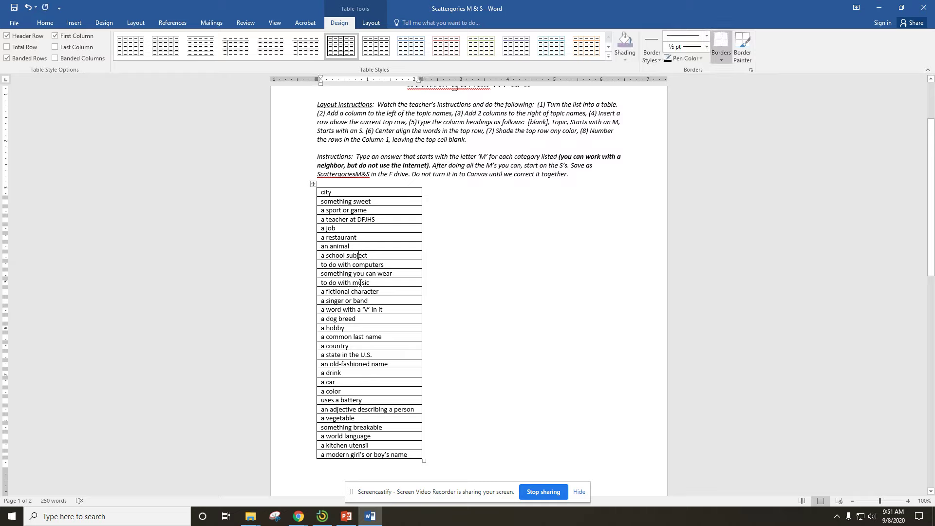
Insert a blank column before the topic names, make it very narrow, and trim the topic column to fit its longest entry.
right_click(369, 347)
mouse_move(395, 259)
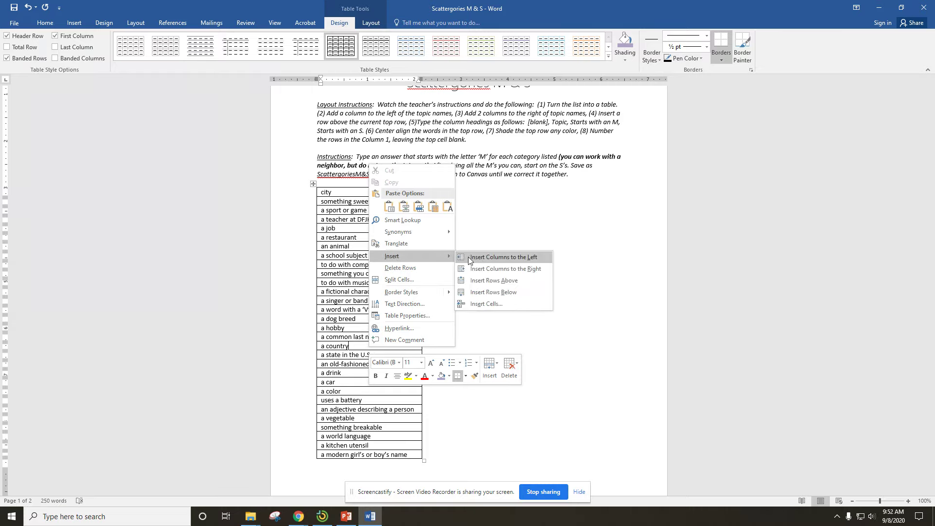
left_click(490, 256)
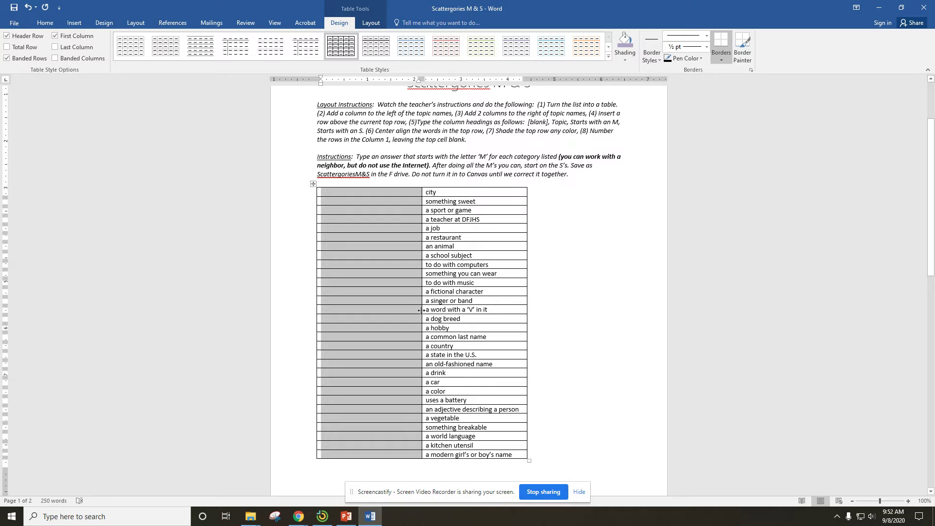
left_click_drag(422, 309, 337, 310)
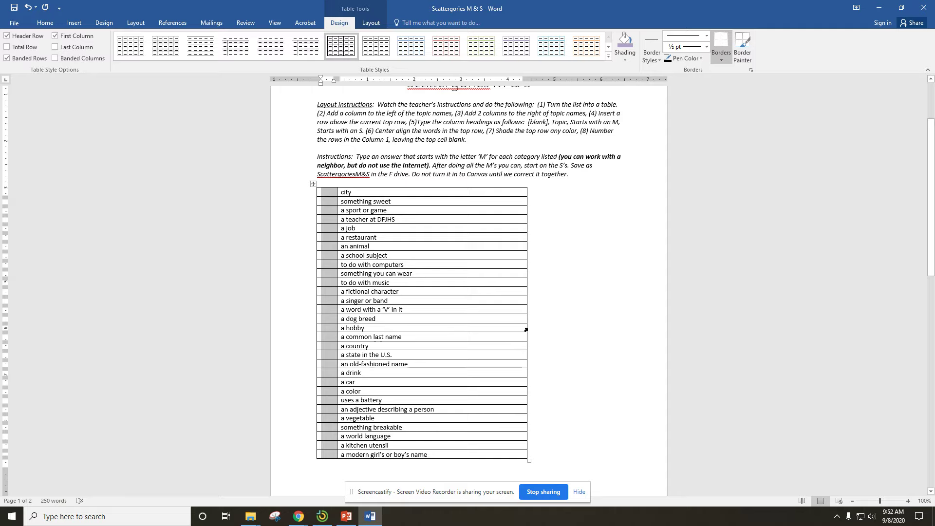
left_click_drag(525, 329, 443, 329)
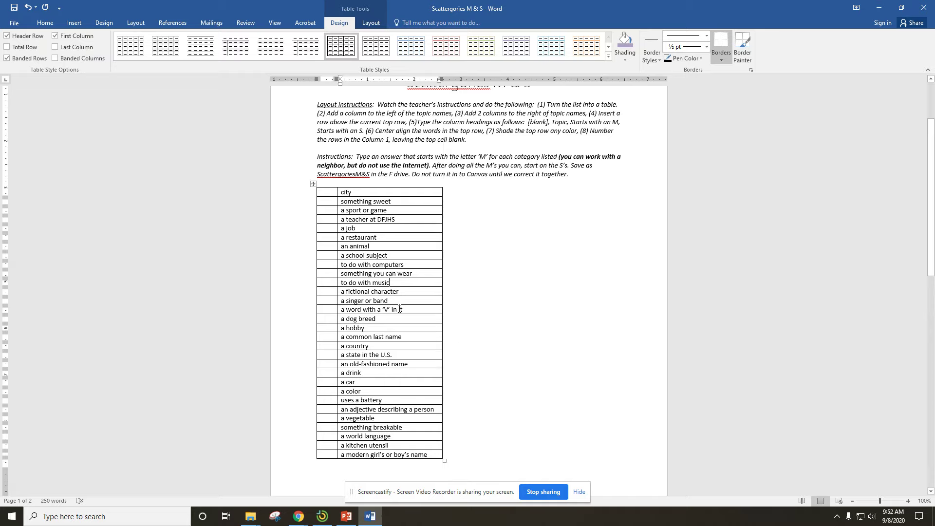
Add two blank columns after the topic names column.
right_click(391, 284)
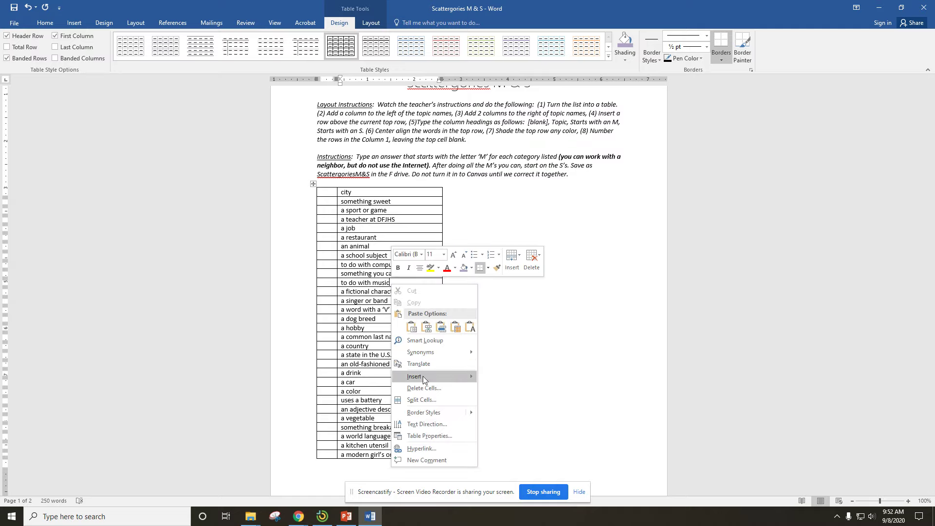
mouse_move(422, 379)
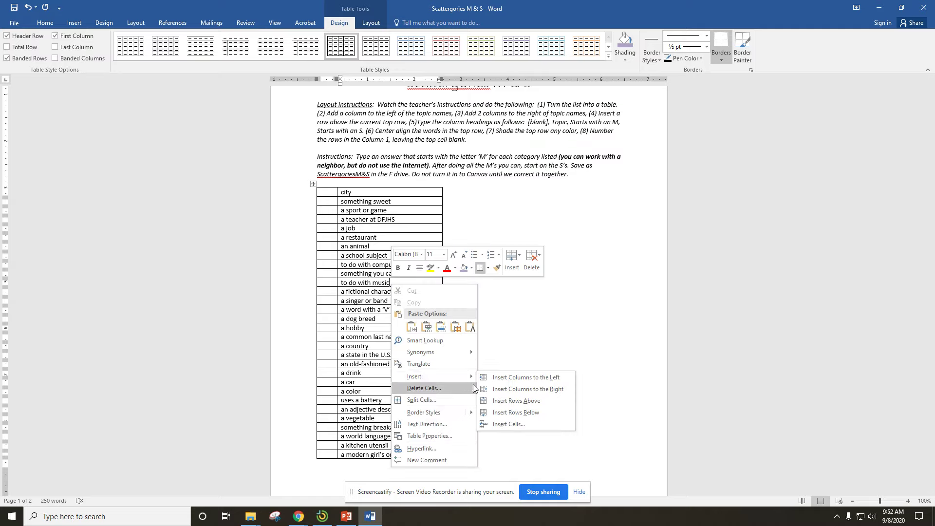
left_click(516, 393)
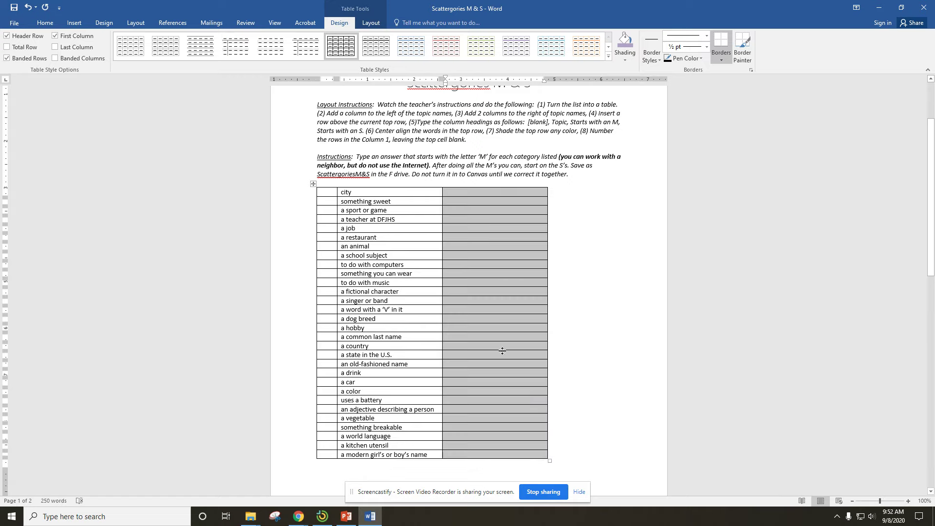
left_click(491, 340)
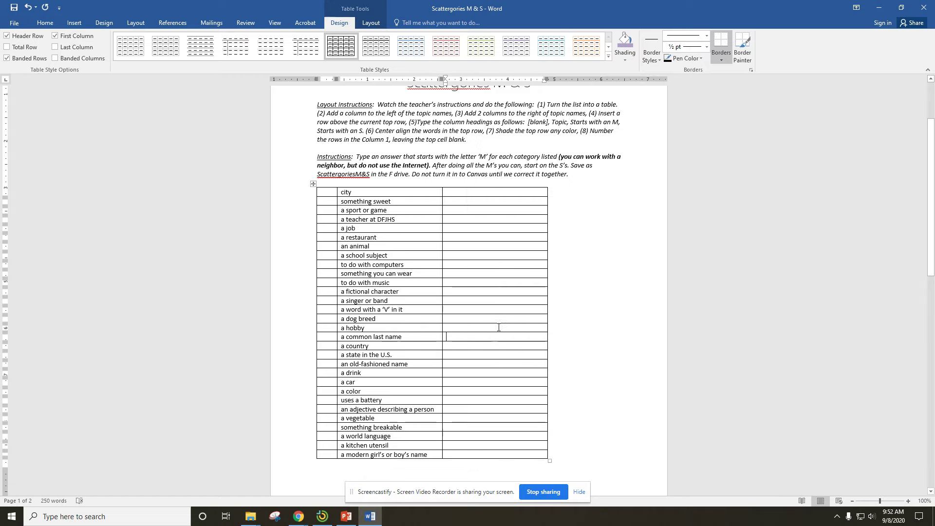
right_click(499, 328)
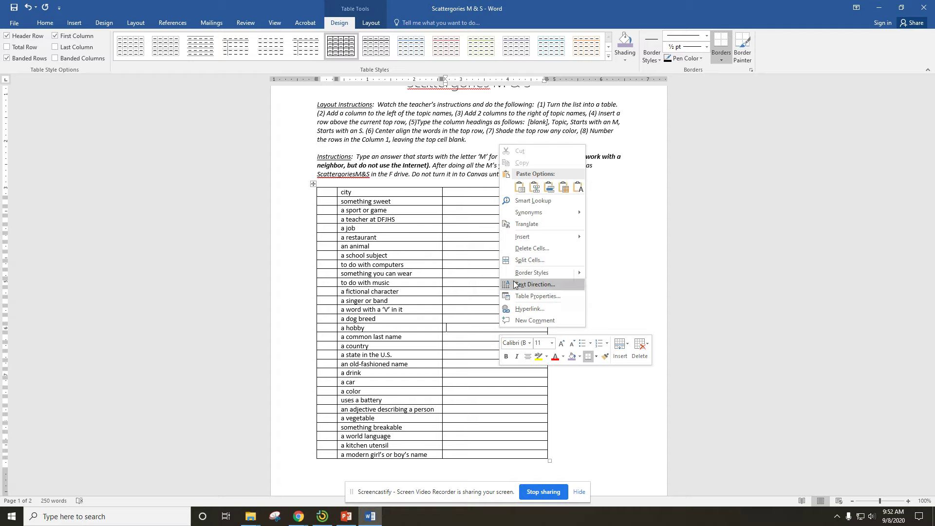
mouse_move(521, 239)
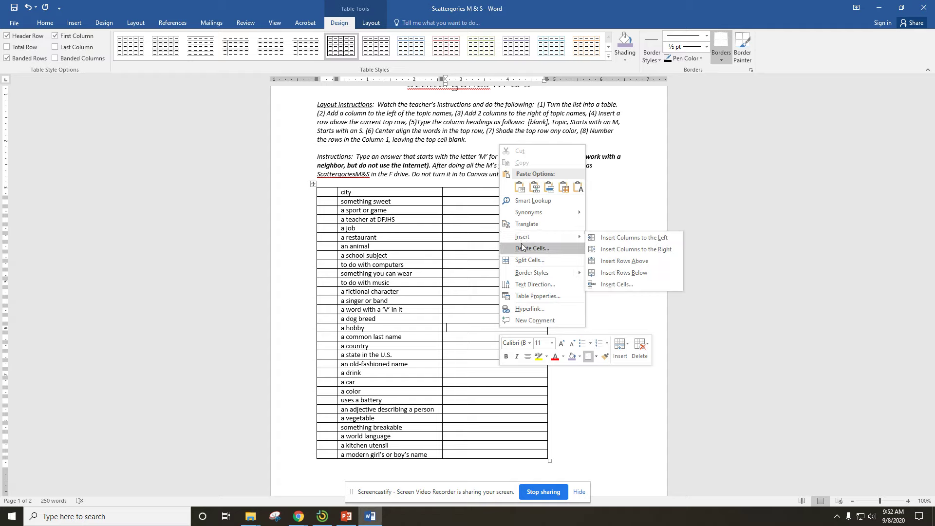
left_click(604, 250)
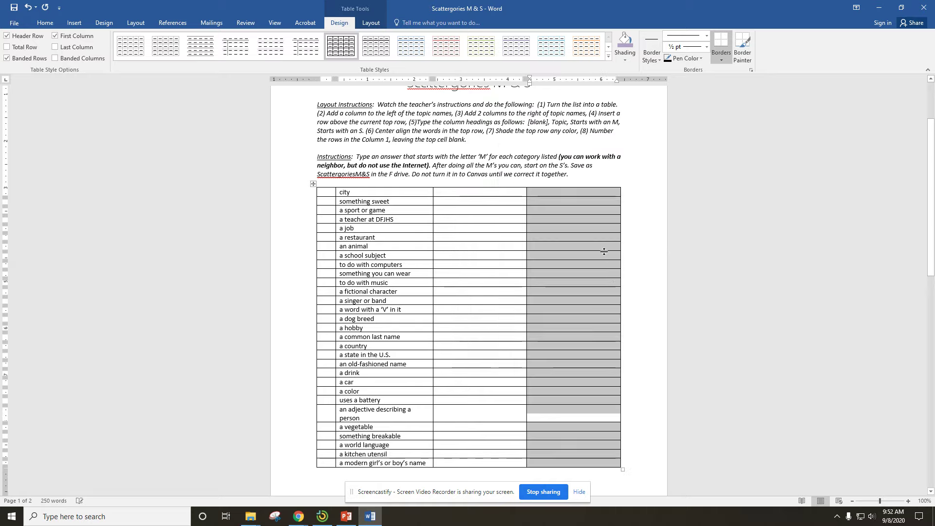
left_click(660, 378)
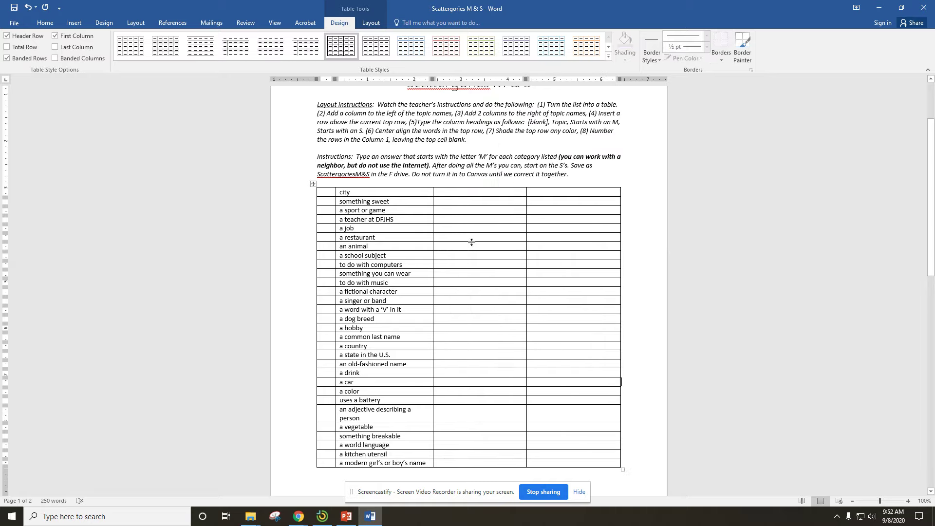
Insert a blank row above the "city" row of the table.
scroll(515, 375, "up", 2)
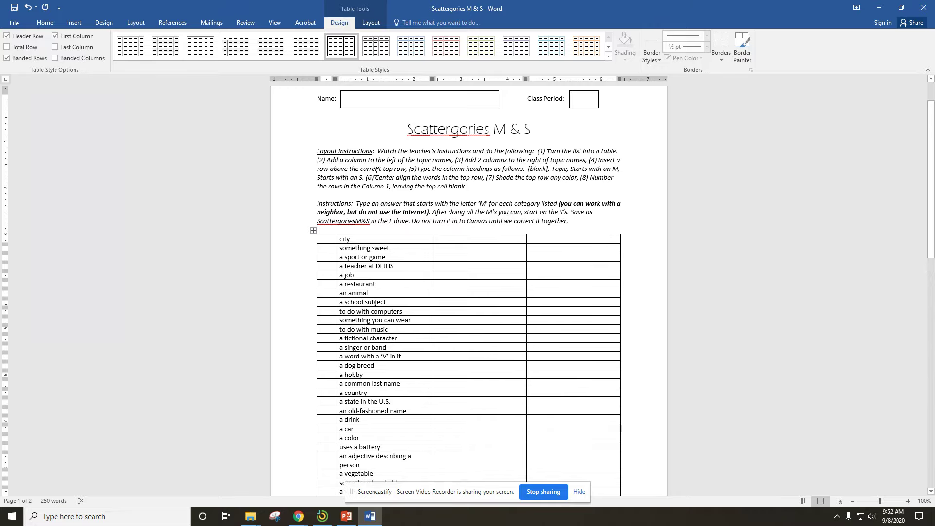
left_click(375, 238)
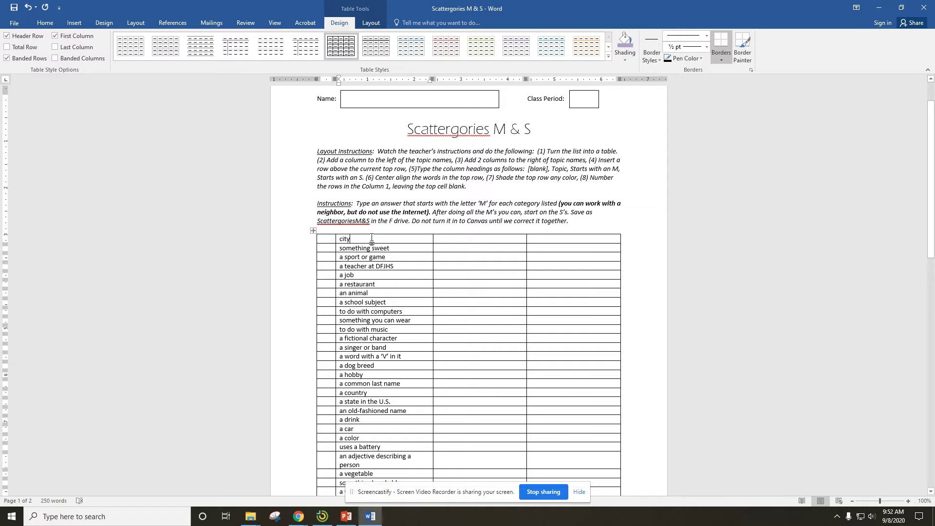
left_click(460, 239)
left_click(555, 239)
right_click(555, 238)
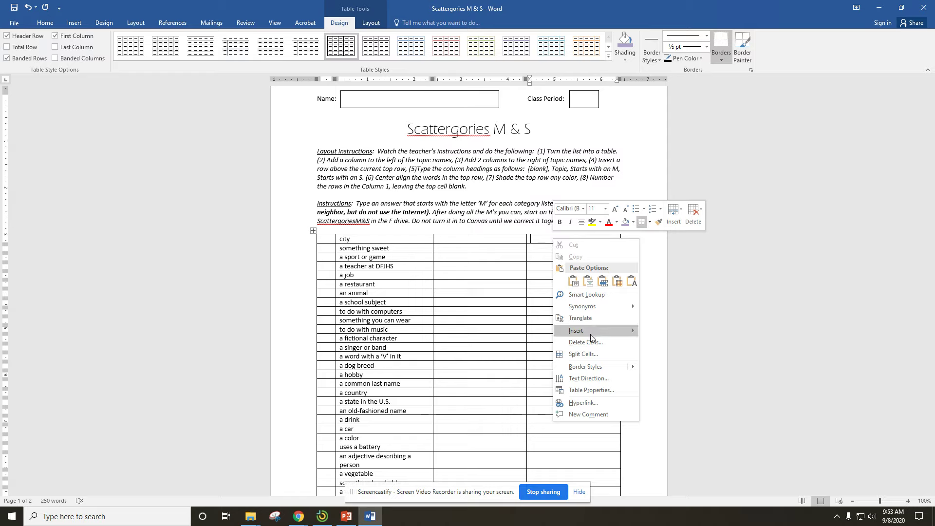
mouse_move(590, 333)
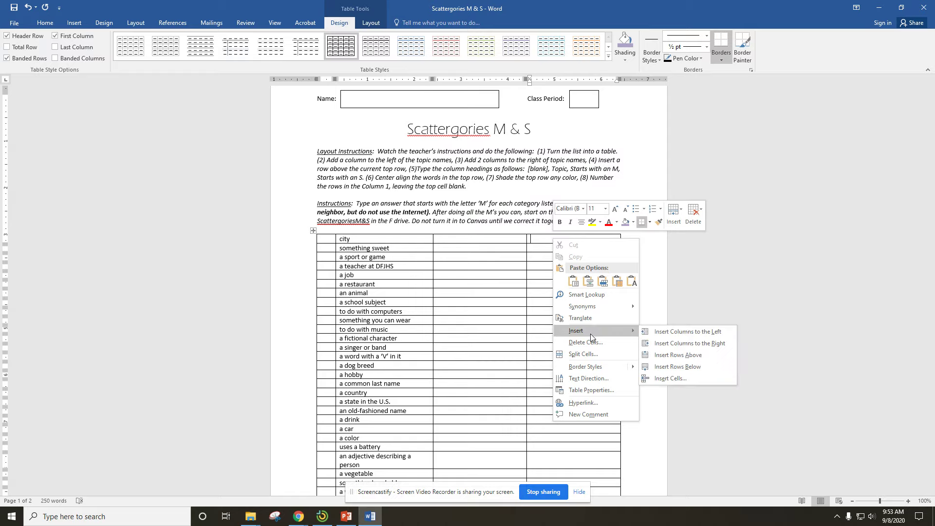
left_click(664, 355)
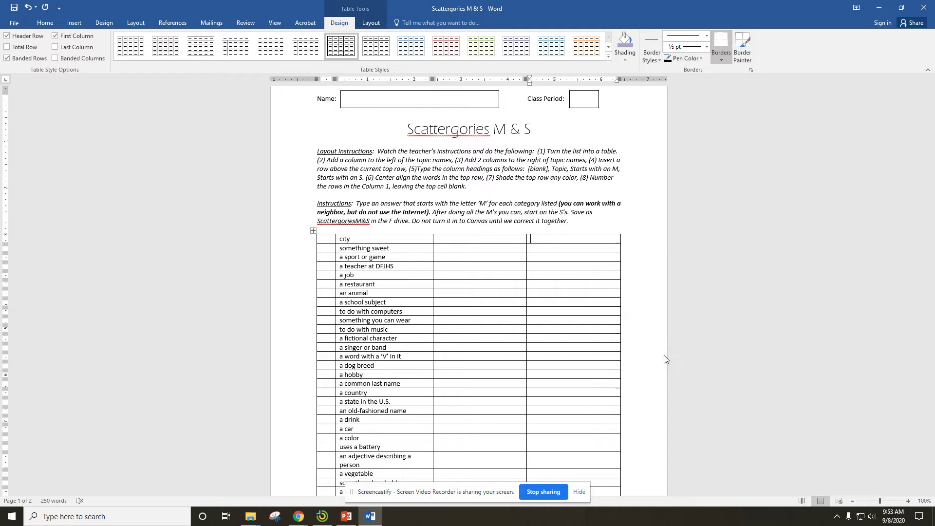
left_click(510, 311)
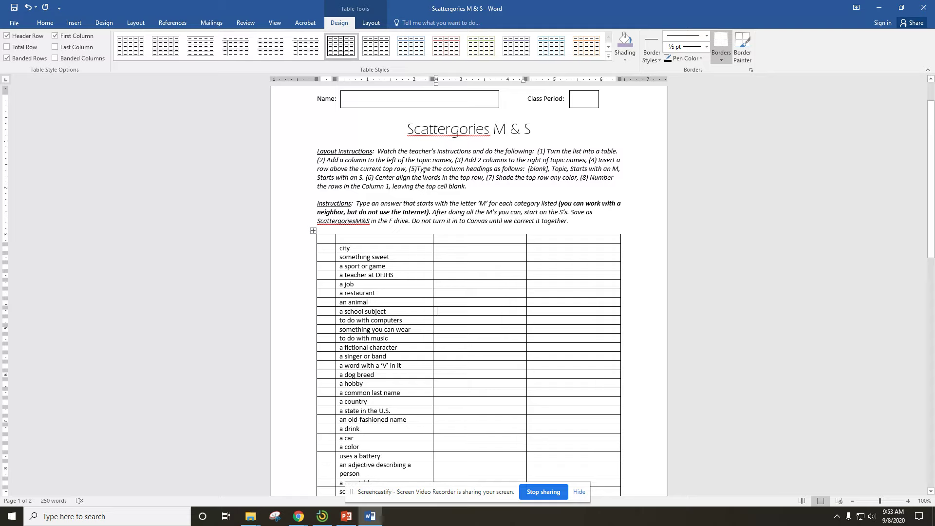
Enter the headings "Topic", "Starts with an M" and "Starts with an S" in the new row, leaving its first cell blank.
left_click(354, 237)
type("Topic")
key("Tab")
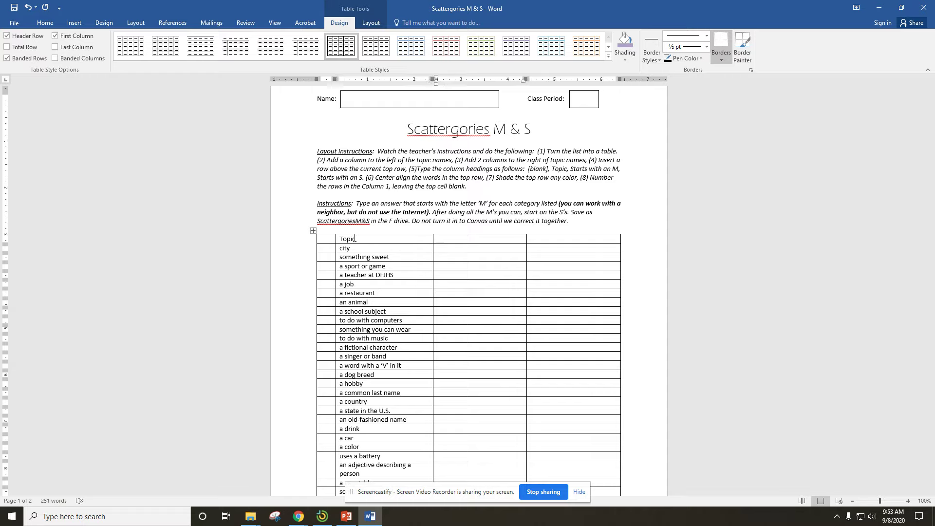
type("Starts with an M")
key("Tab")
type("Starts")
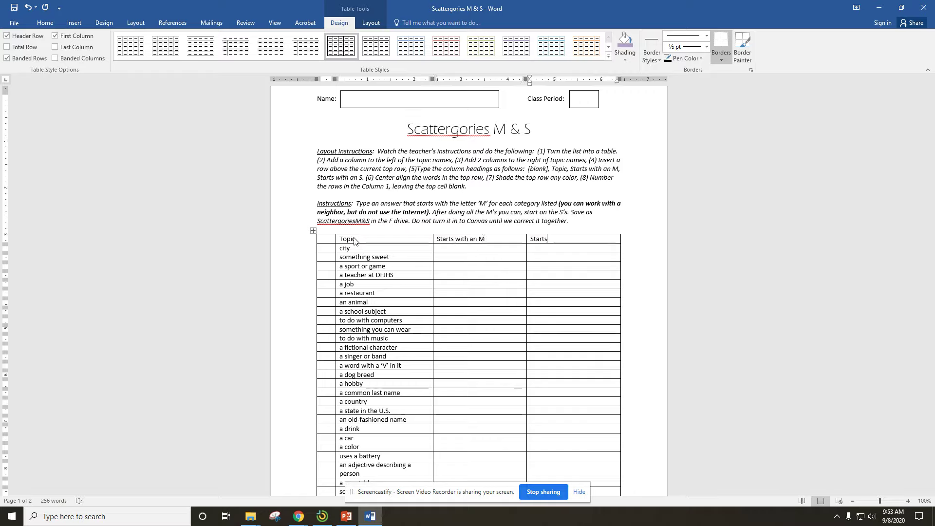
type(" with an S")
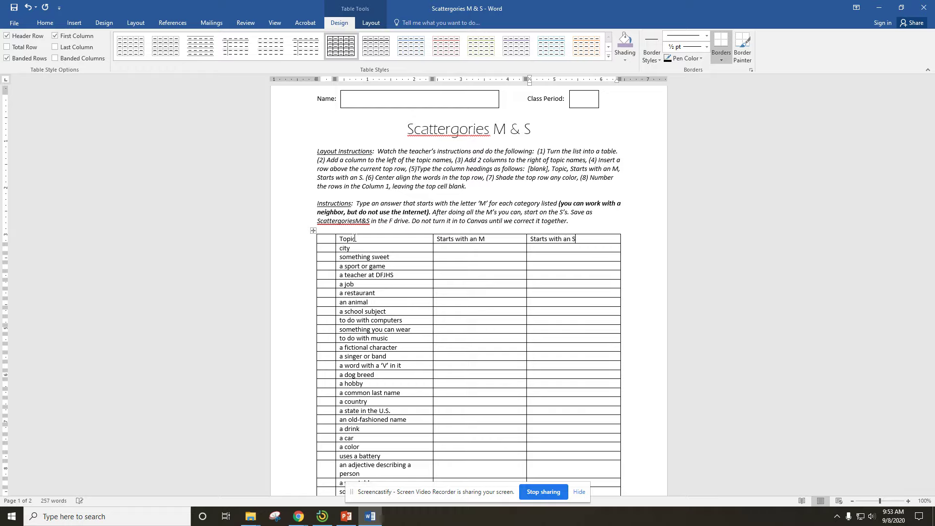
left_click(445, 284)
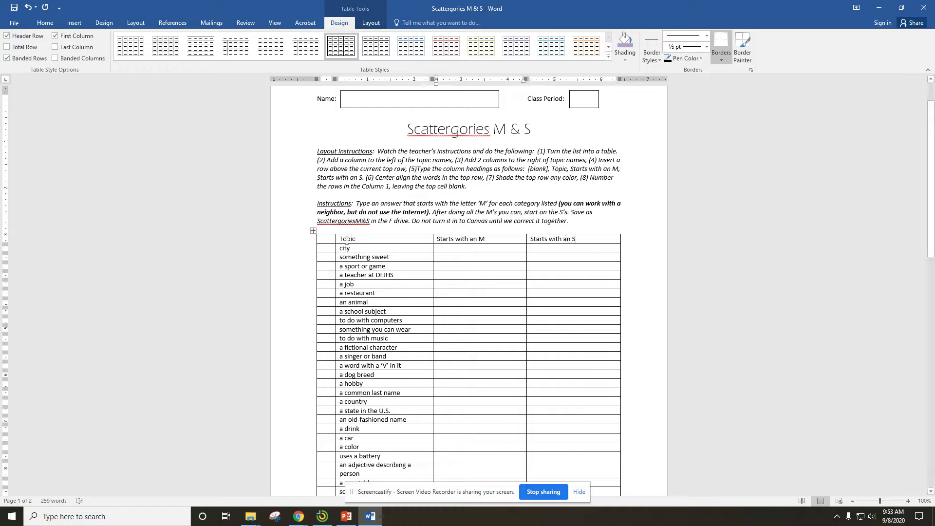
Center-align the three headings in the table's first row.
mouse_move(346, 240)
left_mouse_down()
mouse_move(524, 235)
mouse_move(565, 243)
left_mouse_up()
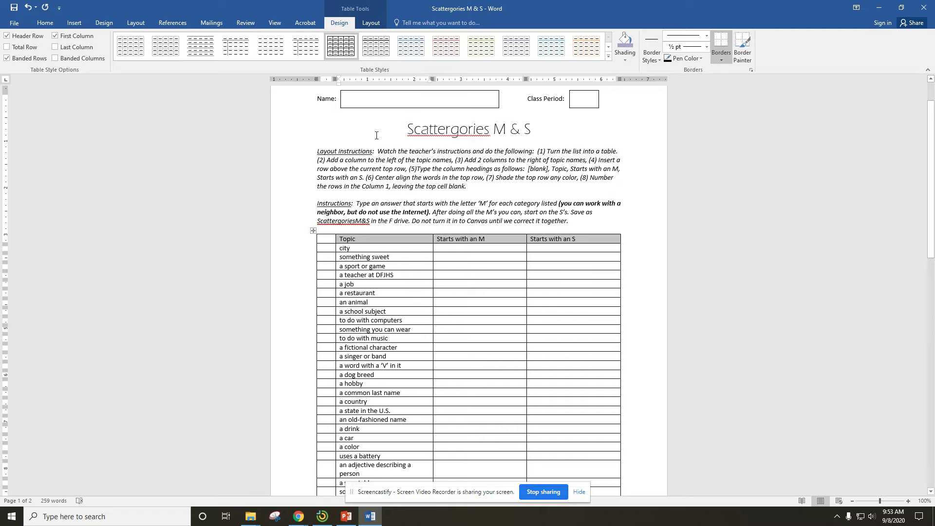
left_click(52, 23)
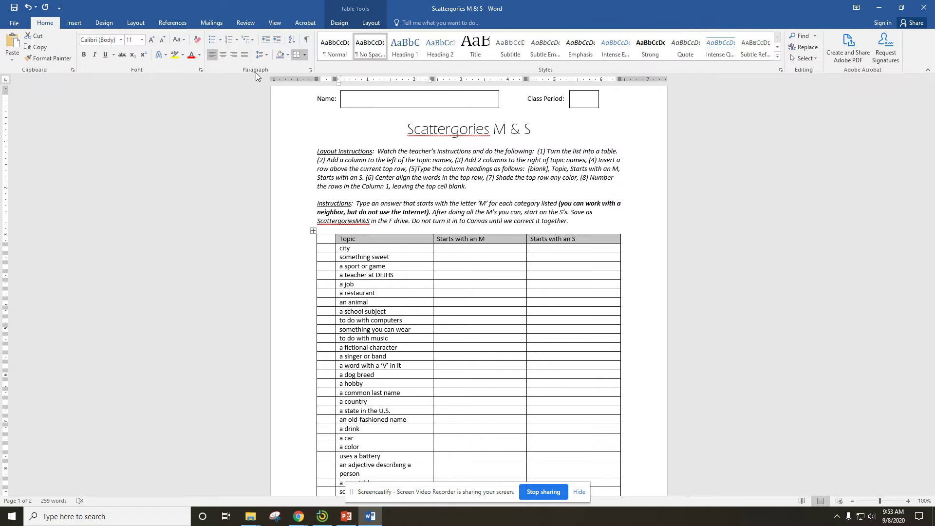
left_click(223, 58)
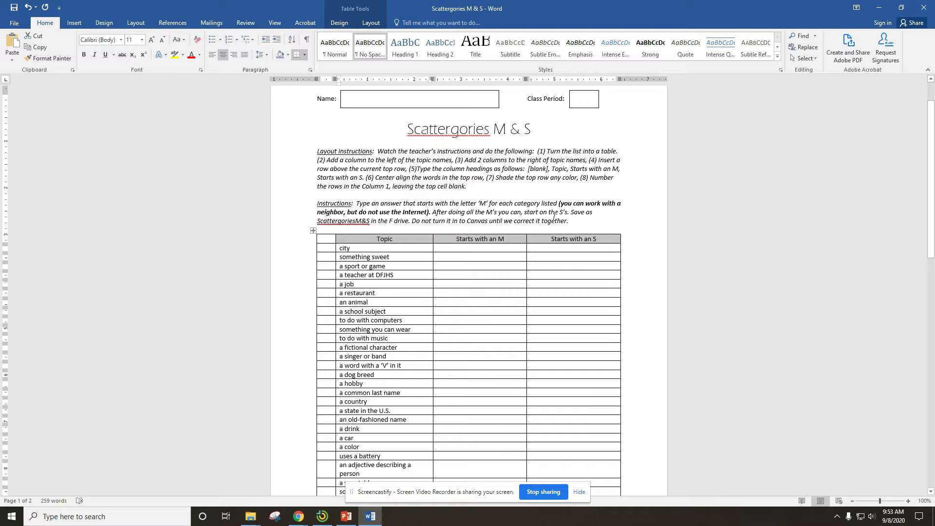
Shade the three heading cells in the table's top row light aqua, leaving the blank first cell unshaded.
left_click(338, 23)
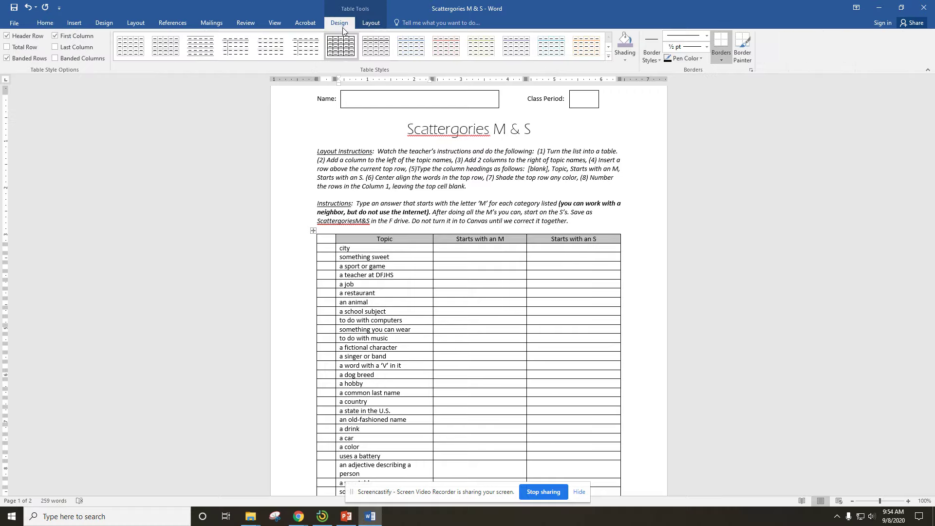
left_click(625, 59)
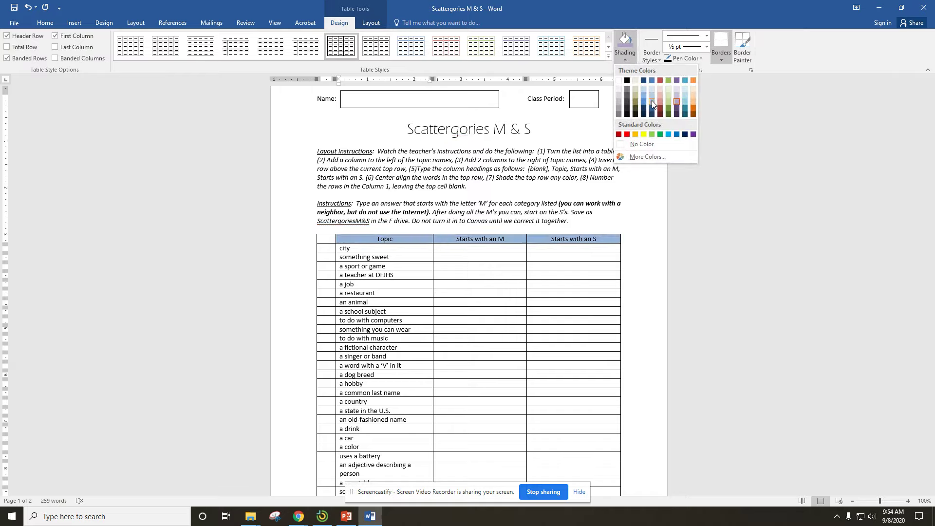
left_click(685, 102)
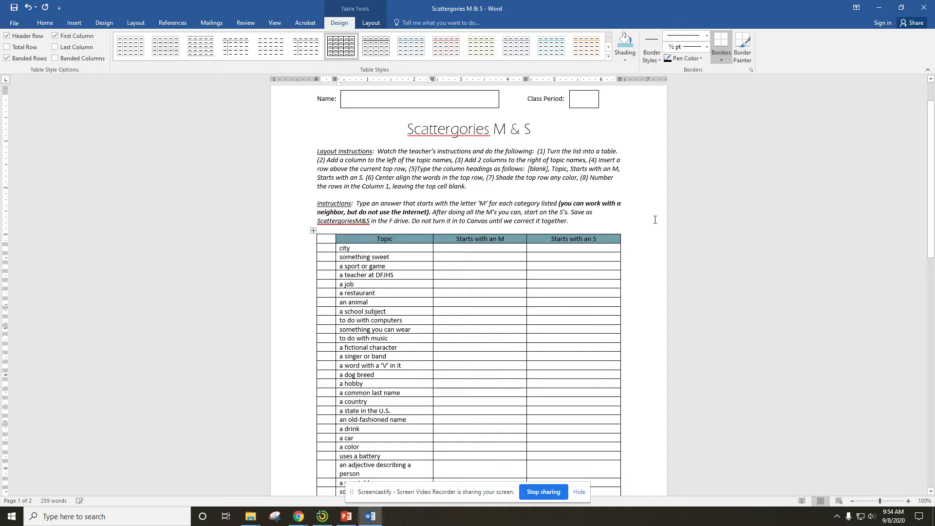
left_click(637, 274)
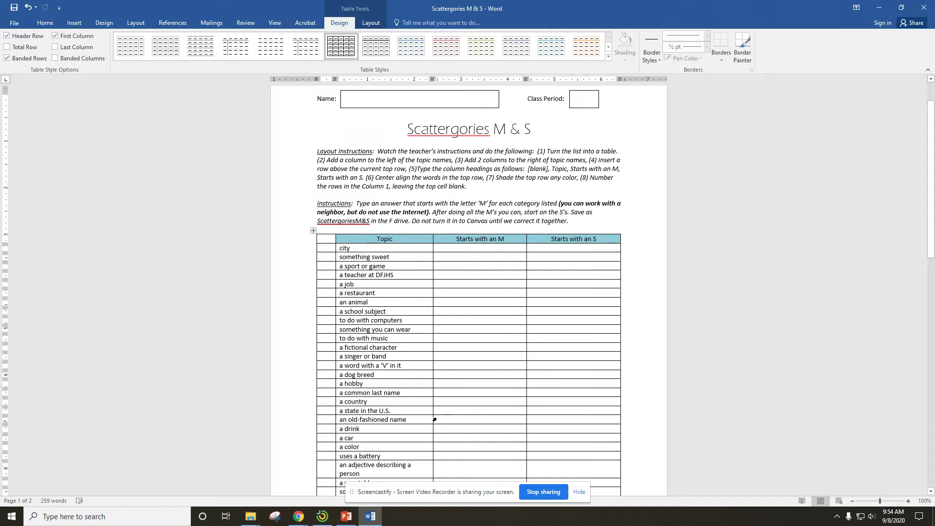
Number the topic rows 1 to 30 in the table's first column, from "city" to "a modern girl's or boy's name".
scroll(455, 397, "down", 2)
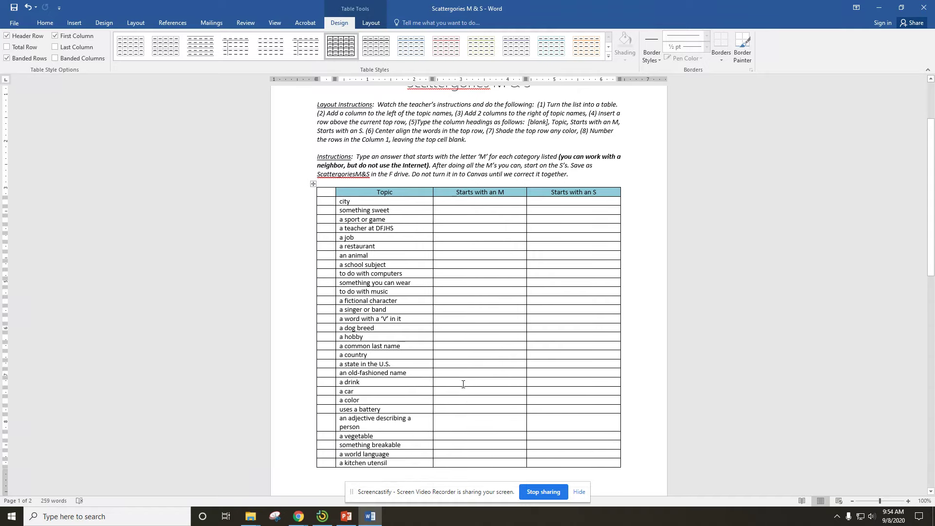
left_click(323, 201)
type("1")
key("Down")
type("2")
key("Down")
type("3")
key("Down")
type("4")
key("Down")
type("5")
key("Down")
type("6")
key("Down")
type("7")
key("Down")
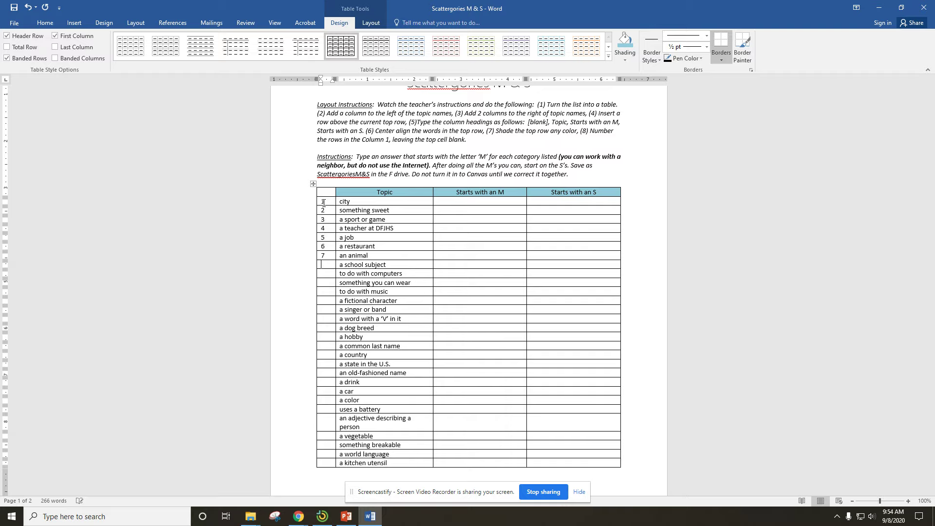
type("8")
key("Down")
type("9")
key("Down")
type("10")
key("Down")
type("11")
key("Down")
key("1")
key("2")
key("Down")
key("1")
key("3")
key("Down")
key("1")
key("4")
key("Down")
key("1")
key("5")
key("Down")
key("1")
key("6")
key("Down")
type("17")
key("Down")
type("18")
key("Down")
type("19")
key("Down")
type("20")
key("Down")
type("21")
key("Down")
type("22")
key("Down")
type("23")
key("Down")
type("25")
key("Down")
type("26")
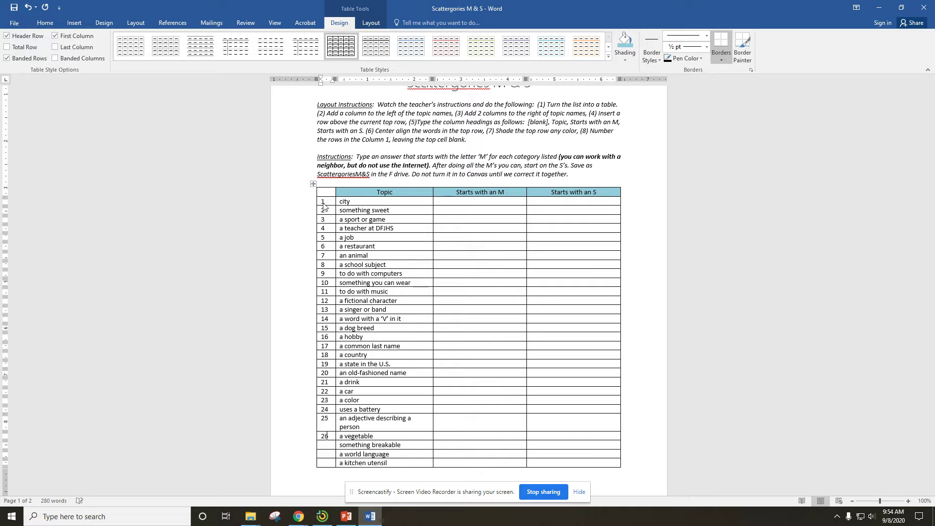
key("Down")
type("27")
key("Down")
type("28")
key("Down")
type("2")
scroll(407, 261, "down", 6)
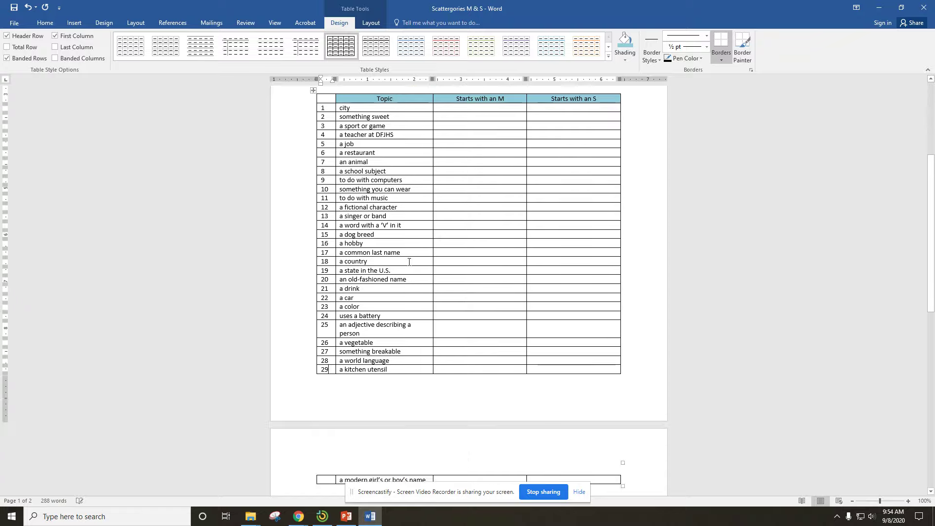
left_click(322, 413)
type("30")
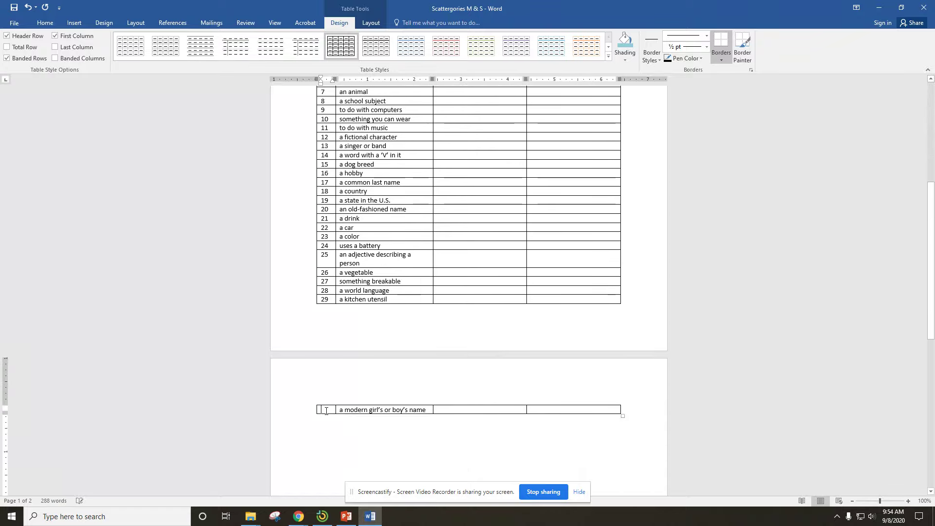
Widen the Topic column slightly so "an adjective describing a person" fits on one line.
scroll(332, 402, "up", 3)
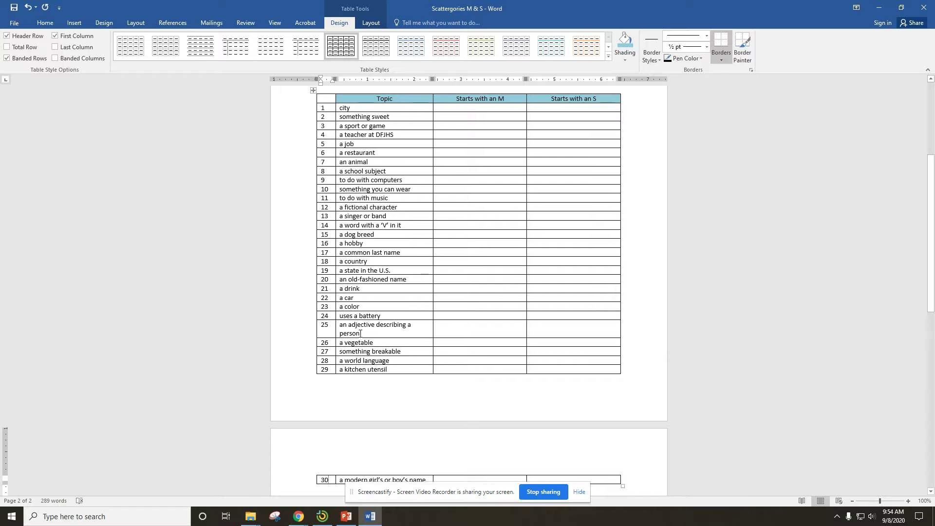
left_click_drag(433, 330, 437, 330)
left_click(340, 453)
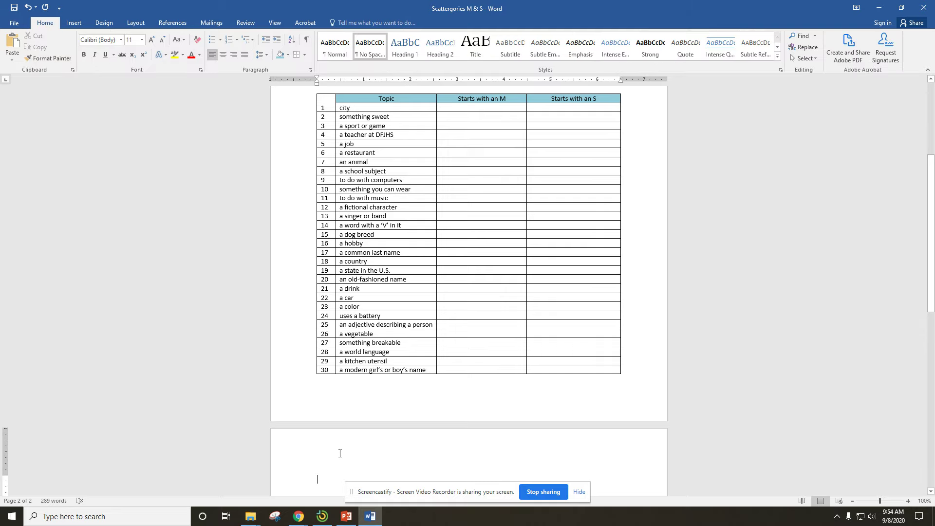
left_click(313, 387)
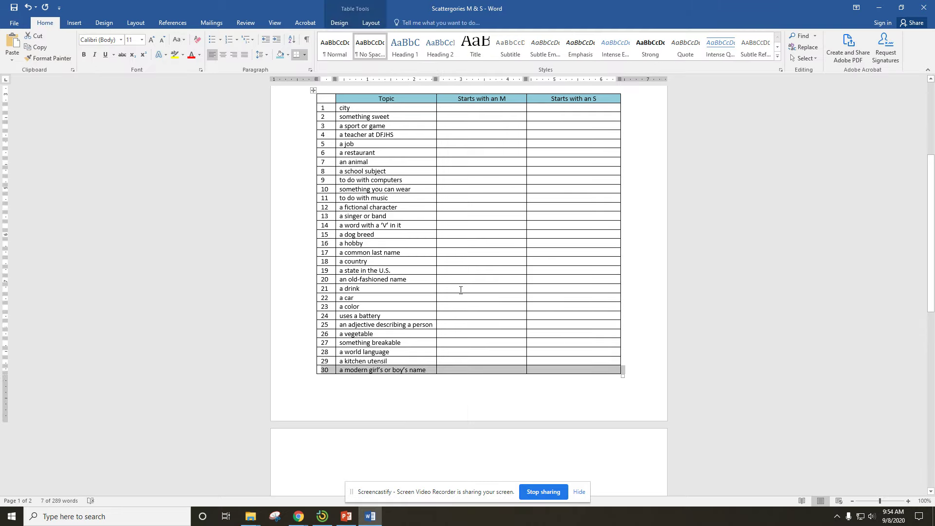
scroll(461, 290, "up", 5)
left_click(625, 252)
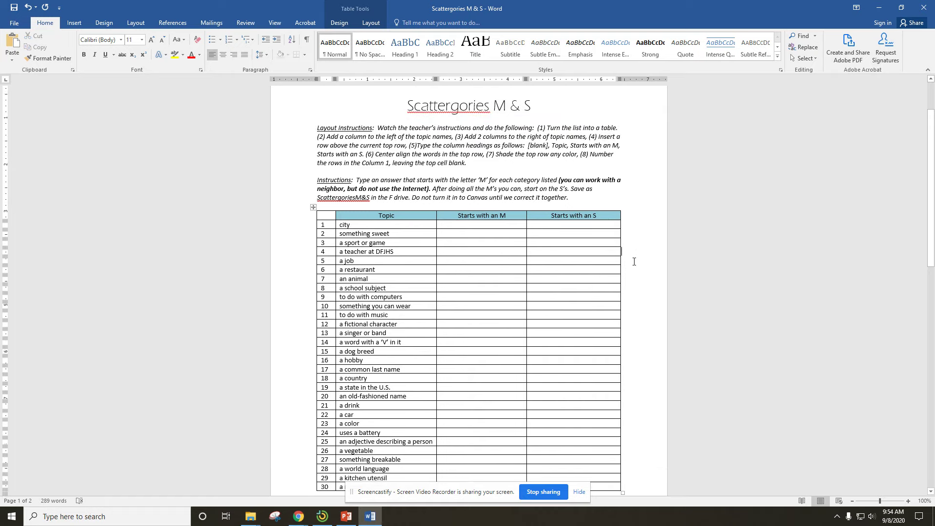
Fill the "Starts with an M" cells of rows 1 to 3 with "Moab", "Macaron" and "Monopoly".
left_click(477, 225)
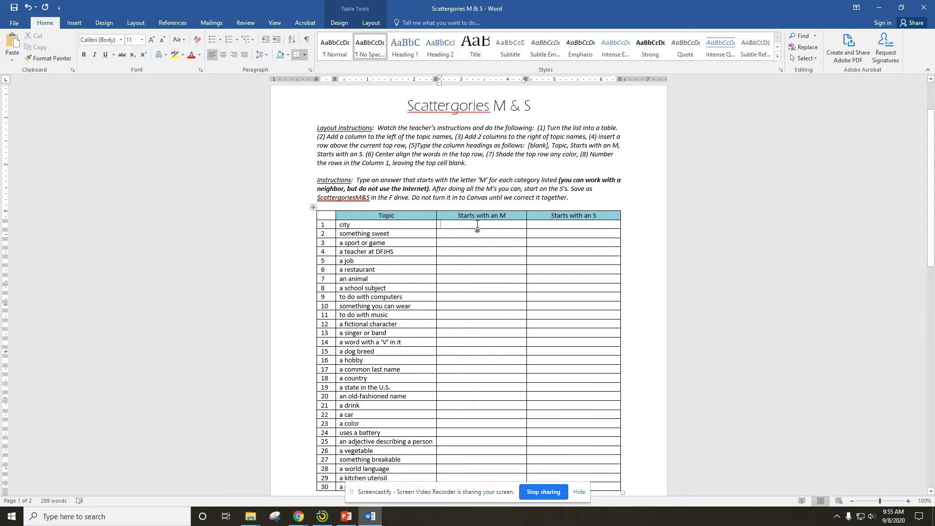
type("Moab")
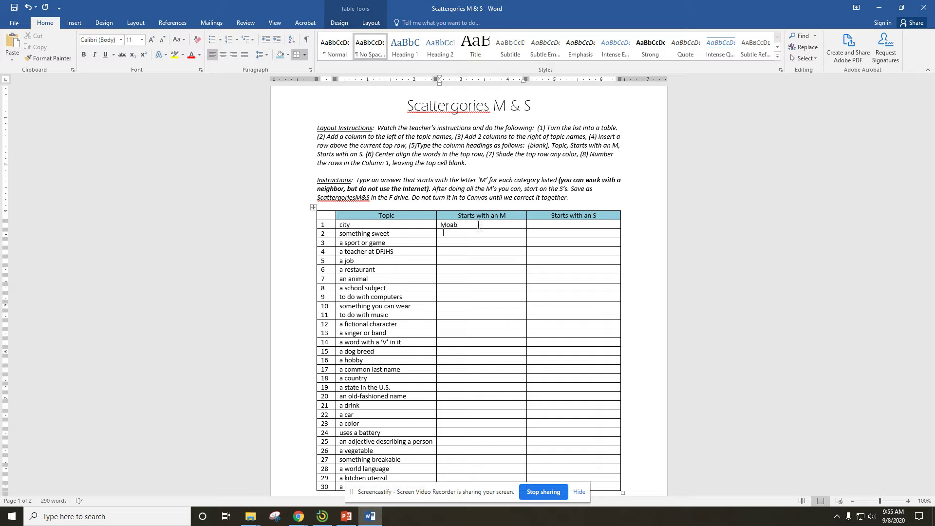
type("Macaron")
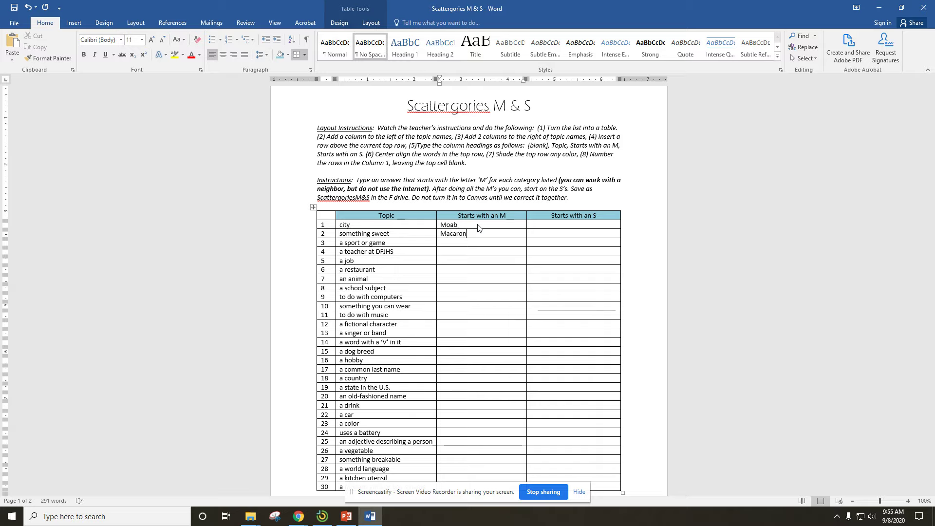
key("Down")
type("Monopol")
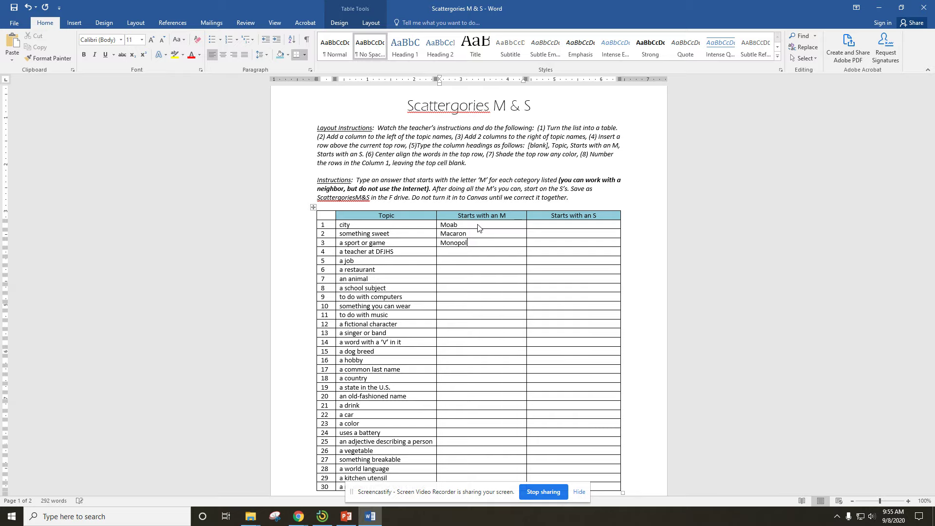
type("y")
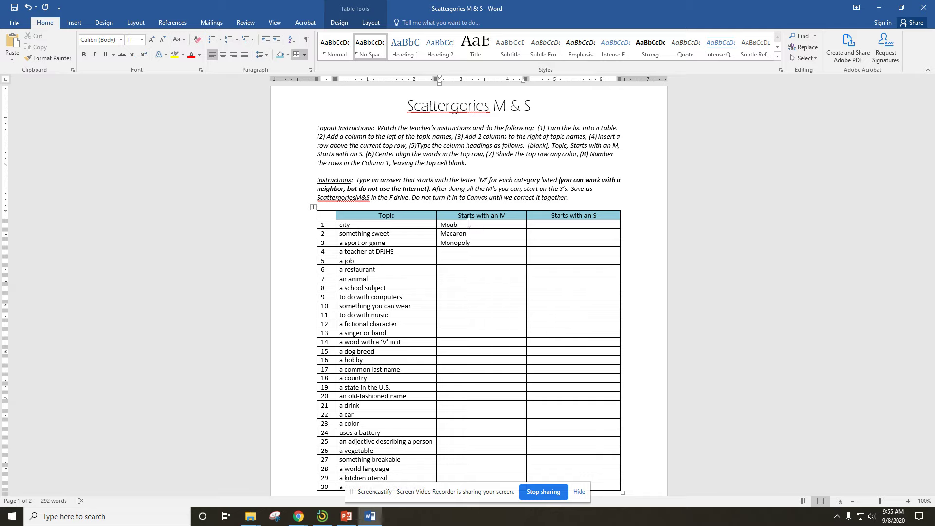